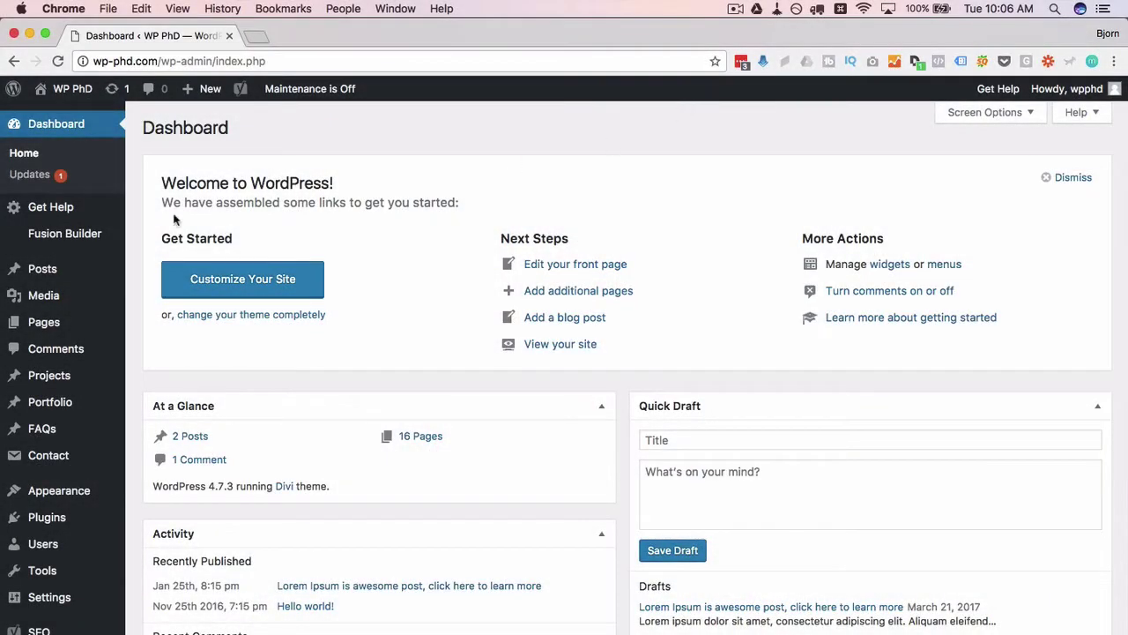
Step: In Appearance > Menus, add the Members, Activity and Instagram Feed pages below Home in the Main Menu
scroll(130, 249, down, 3)
scroll(130, 250, down, 2)
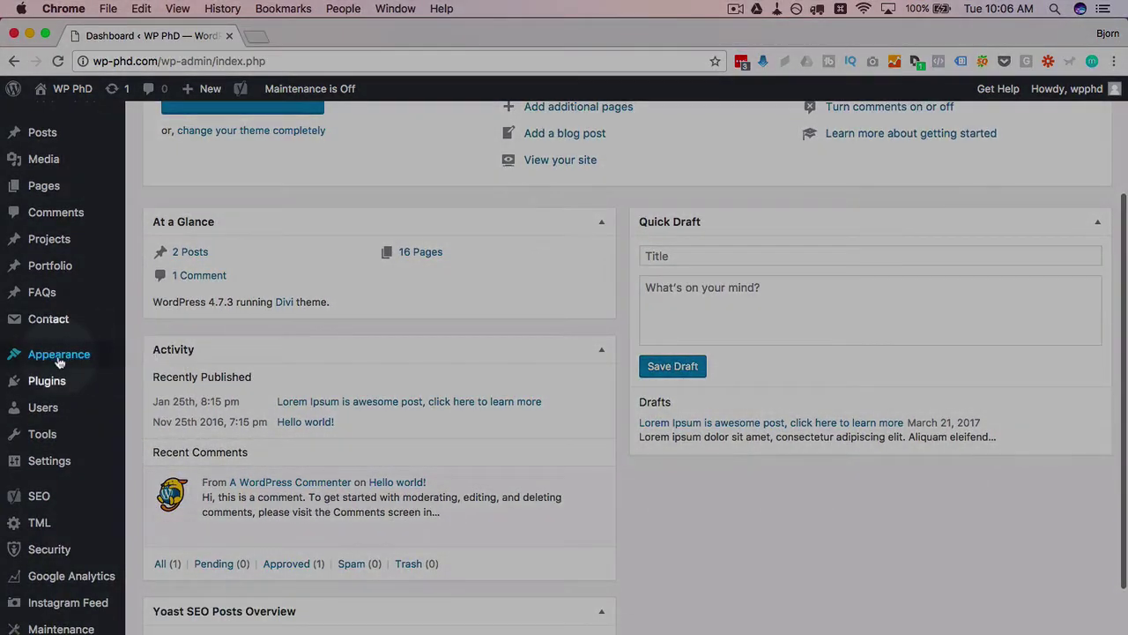
mouse_move(59, 361)
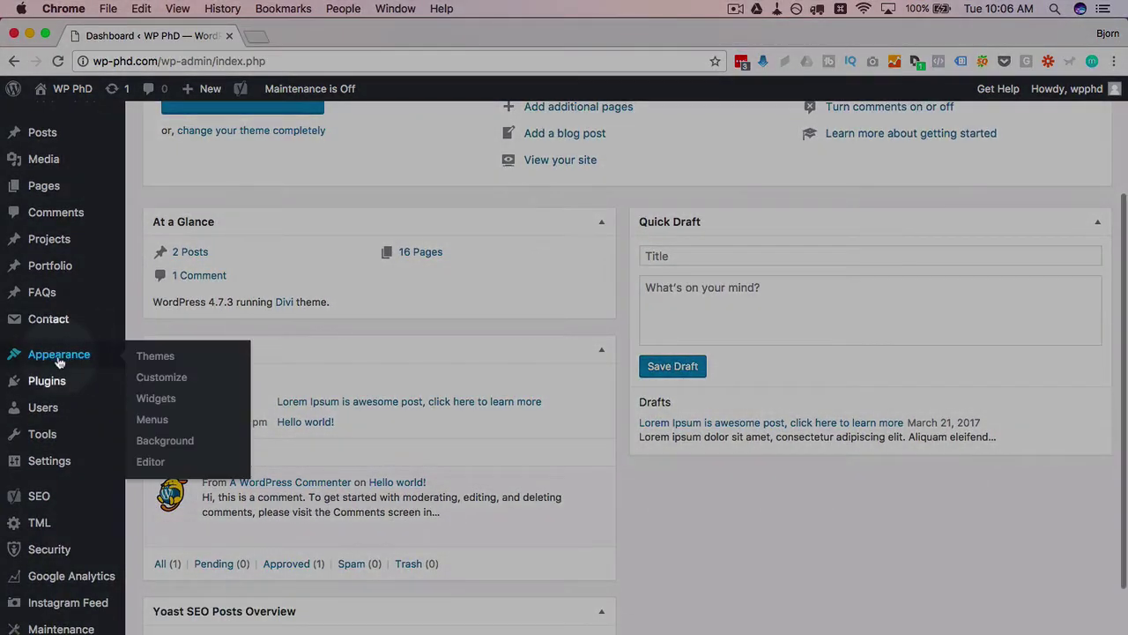
click(163, 425)
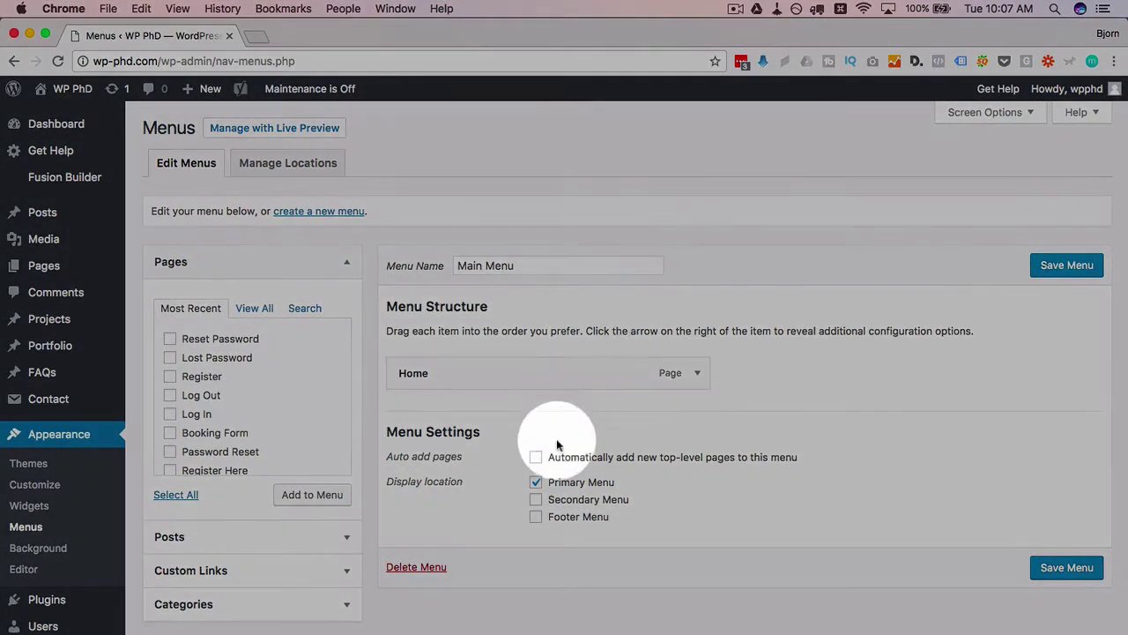
scroll(297, 351, down, 5)
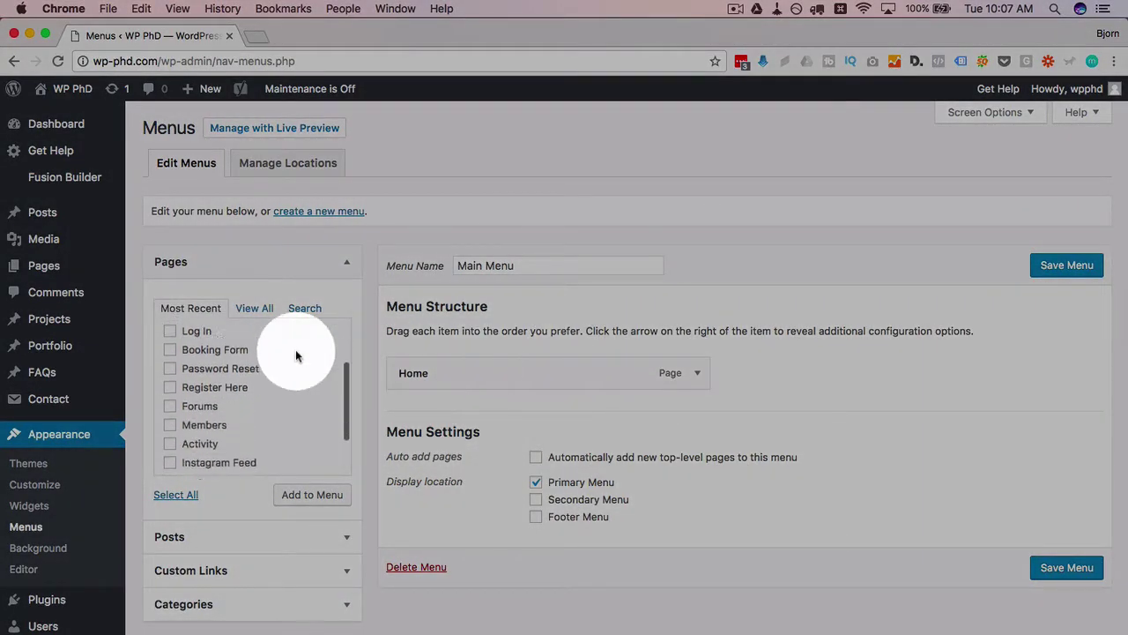
click(170, 387)
click(170, 406)
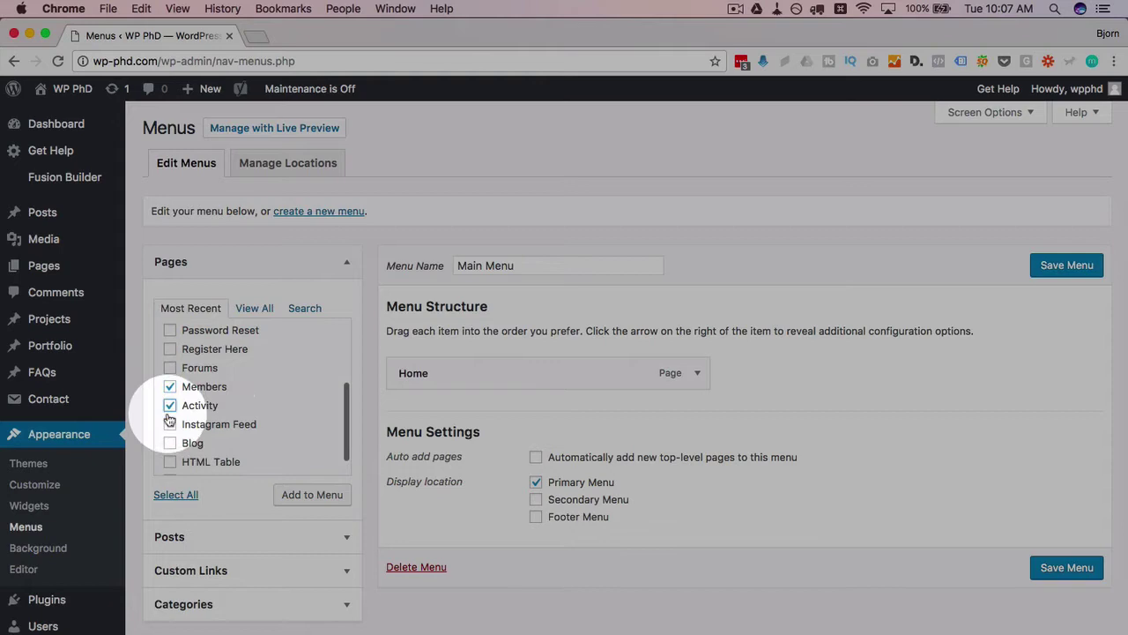
click(170, 424)
click(308, 494)
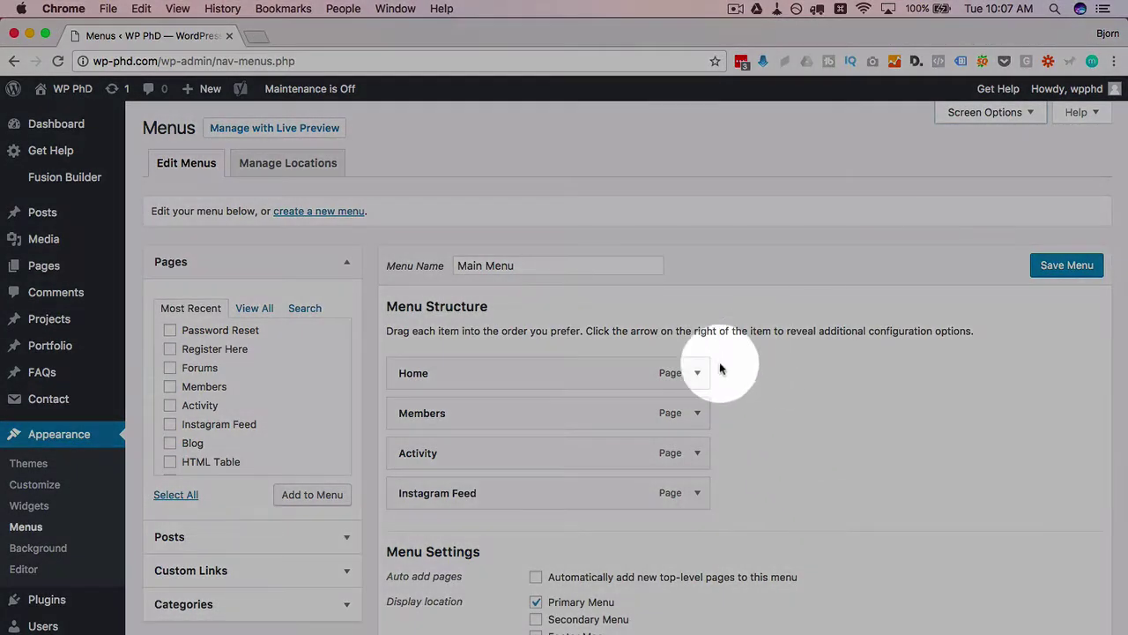
Step: Expand the Home menu item to reveal its Navigation Label settings
click(697, 375)
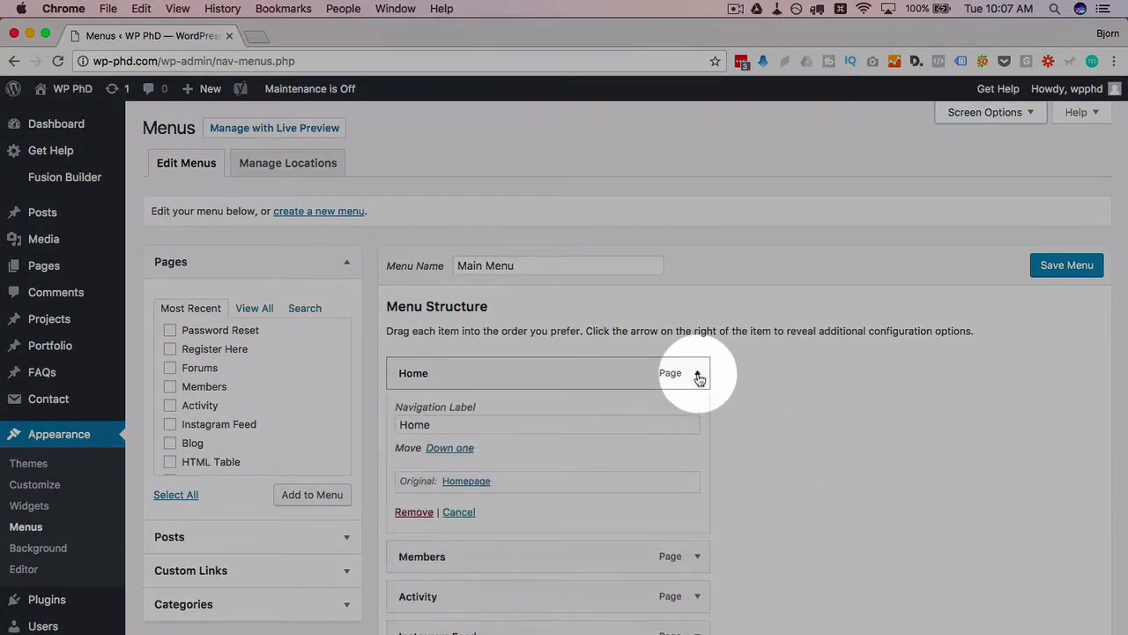
click(433, 424)
double_click(430, 425)
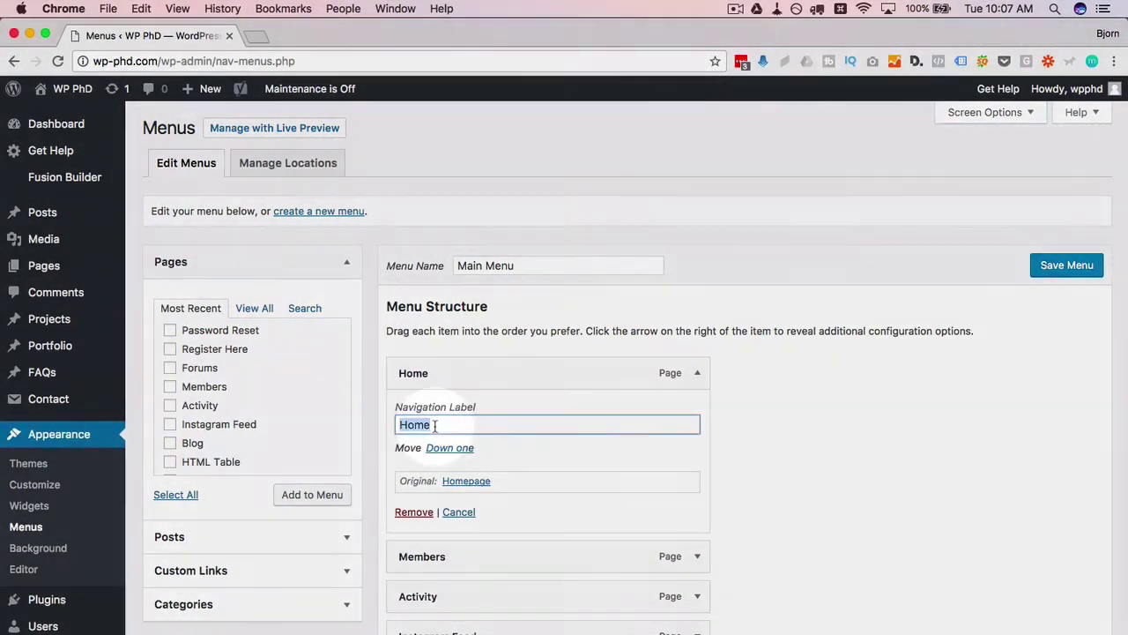
click(446, 427)
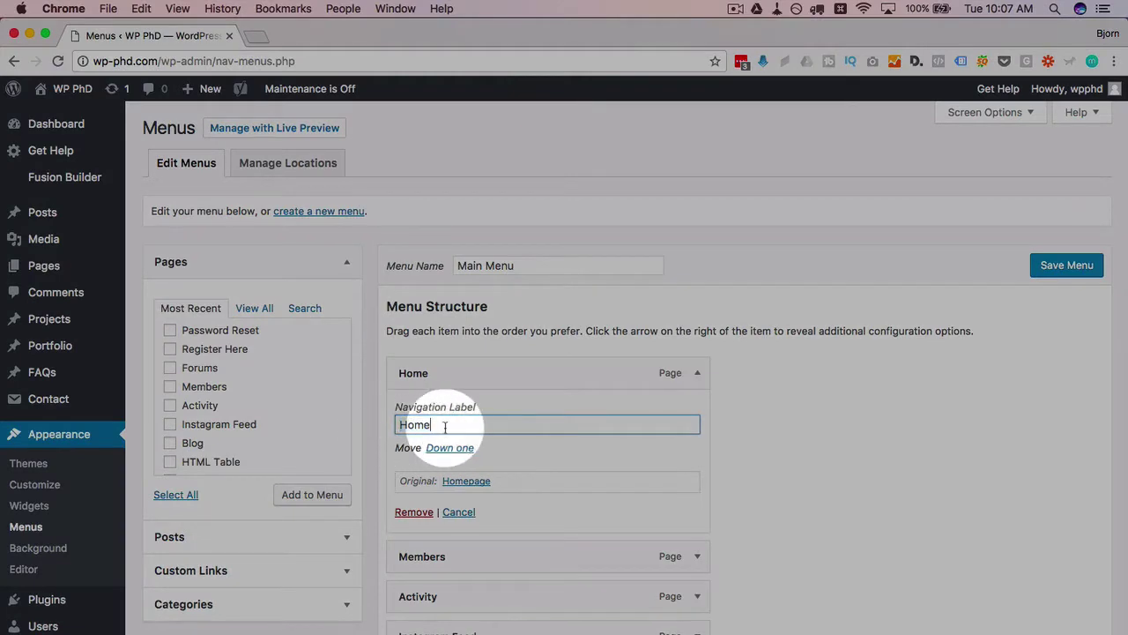
Step: In Screen Options, enable Title Attribute, Link Target, CSS Classes, Link Relationship (XFN) and Description
click(1035, 113)
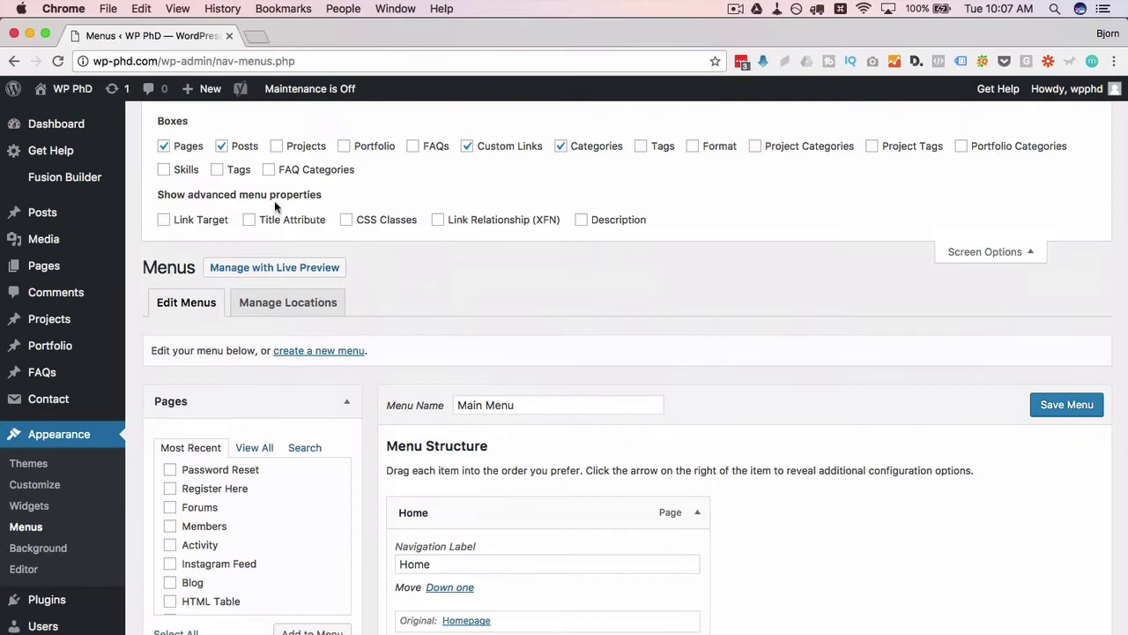
drag(158, 194, 322, 194)
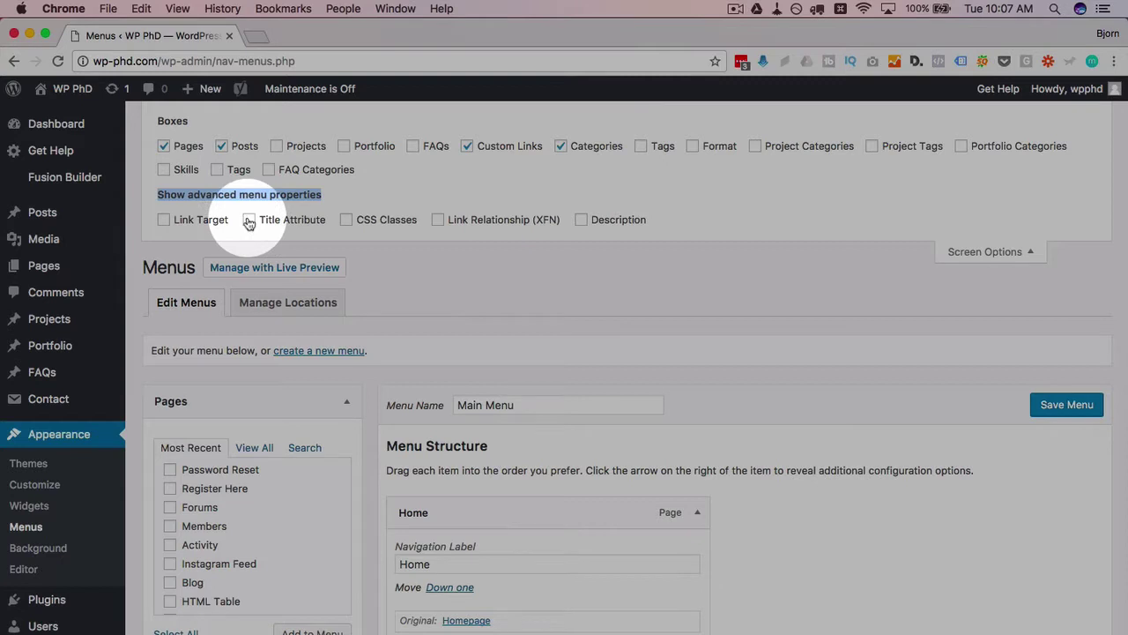
click(249, 221)
scroll(479, 388, down, 2)
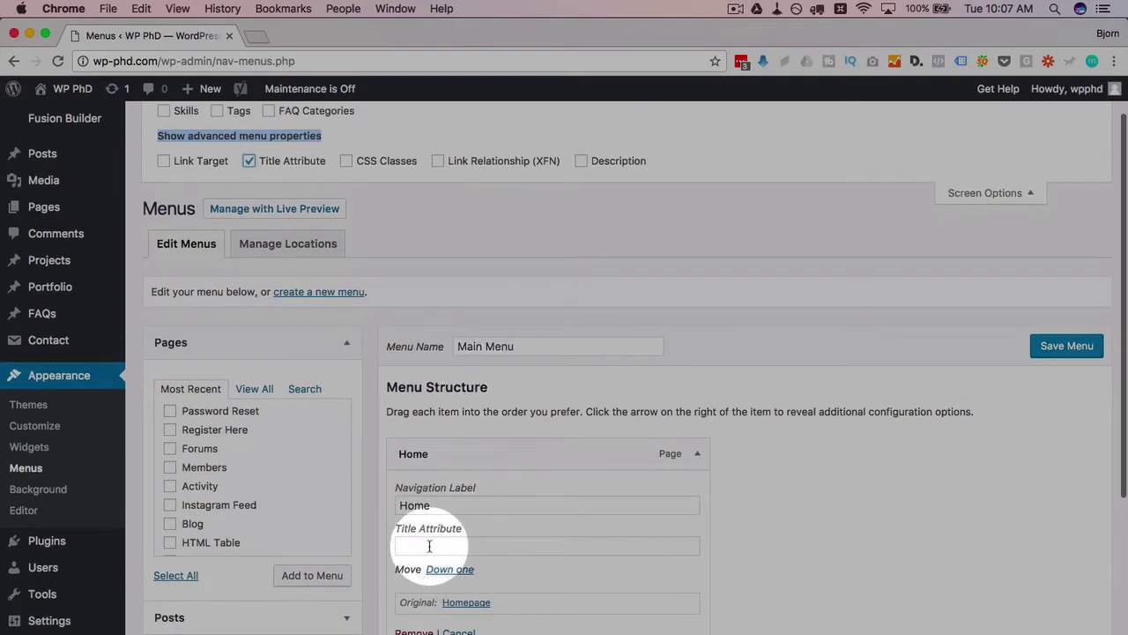
click(174, 165)
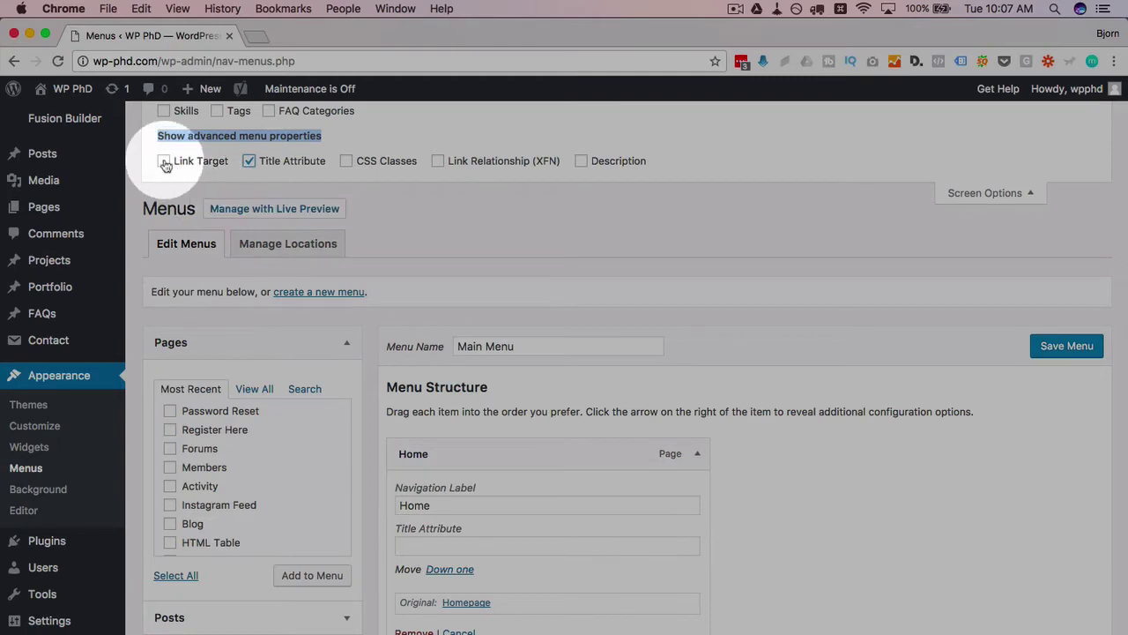
click(348, 161)
click(439, 162)
click(581, 161)
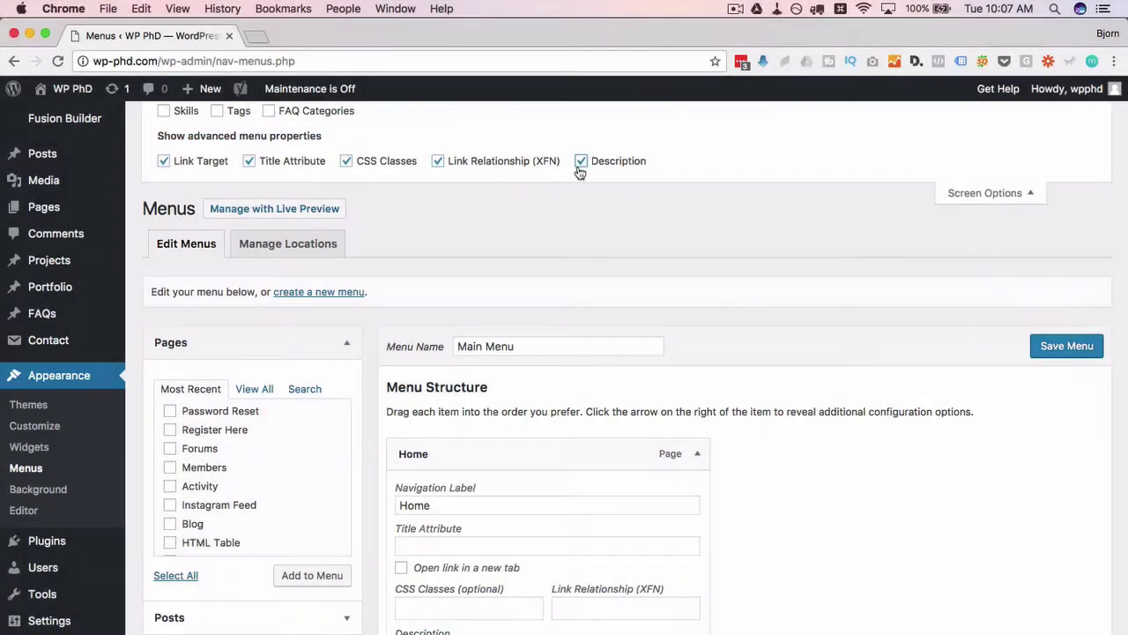
scroll(584, 220, up, 1)
scroll(584, 348, down, 3)
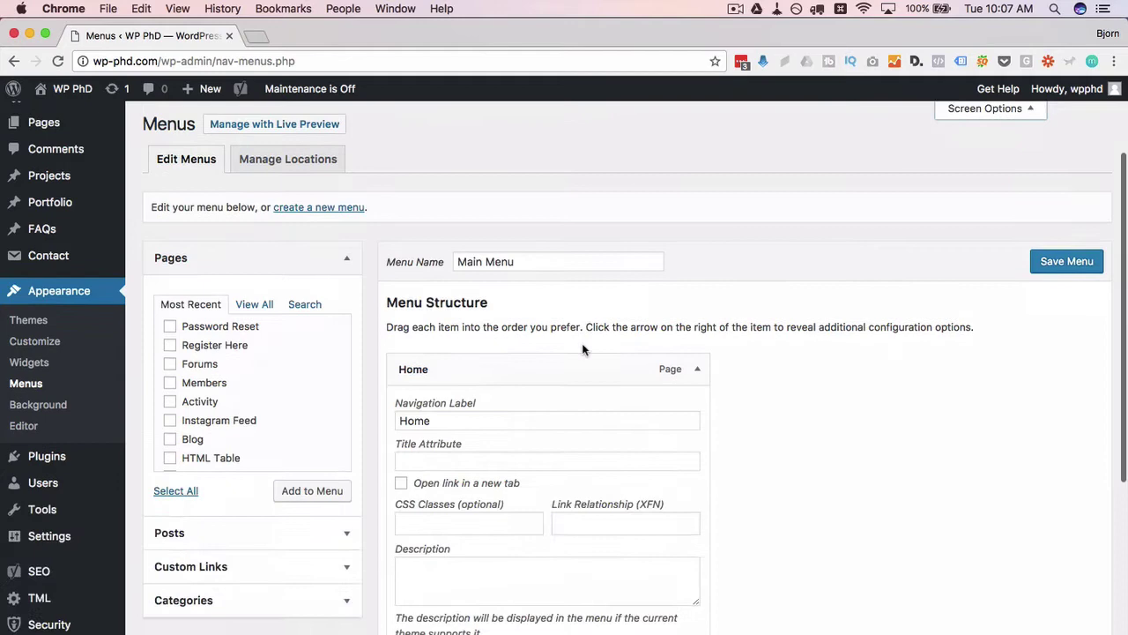
Step: Enter 'Go to homepage' as the Home menu item's Title Attribute
click(483, 460)
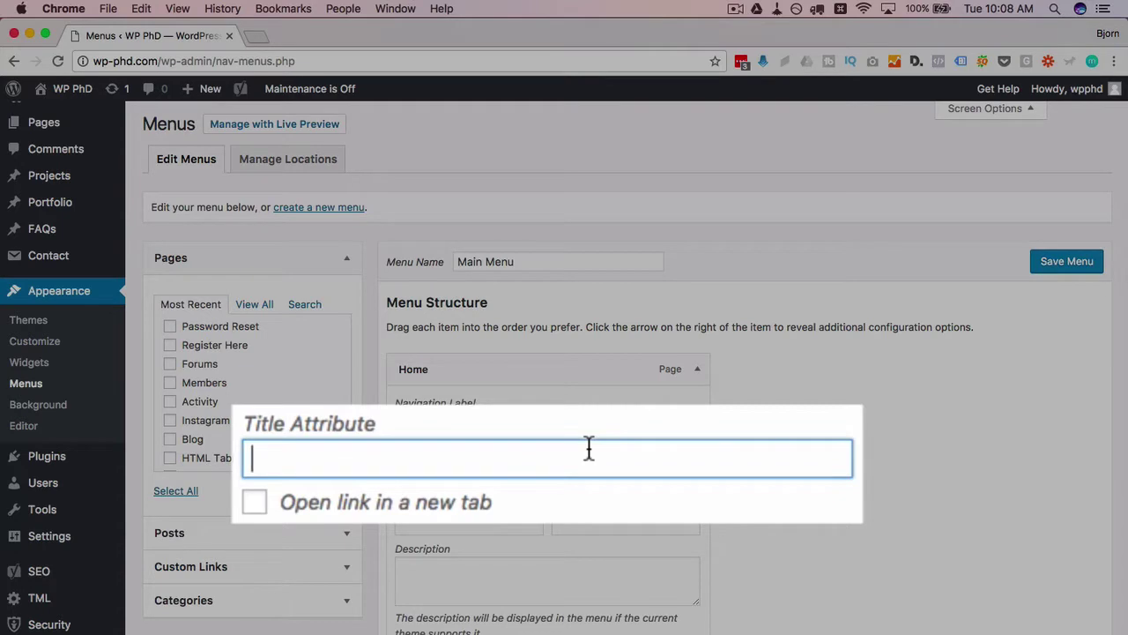
text(Go to homepage)
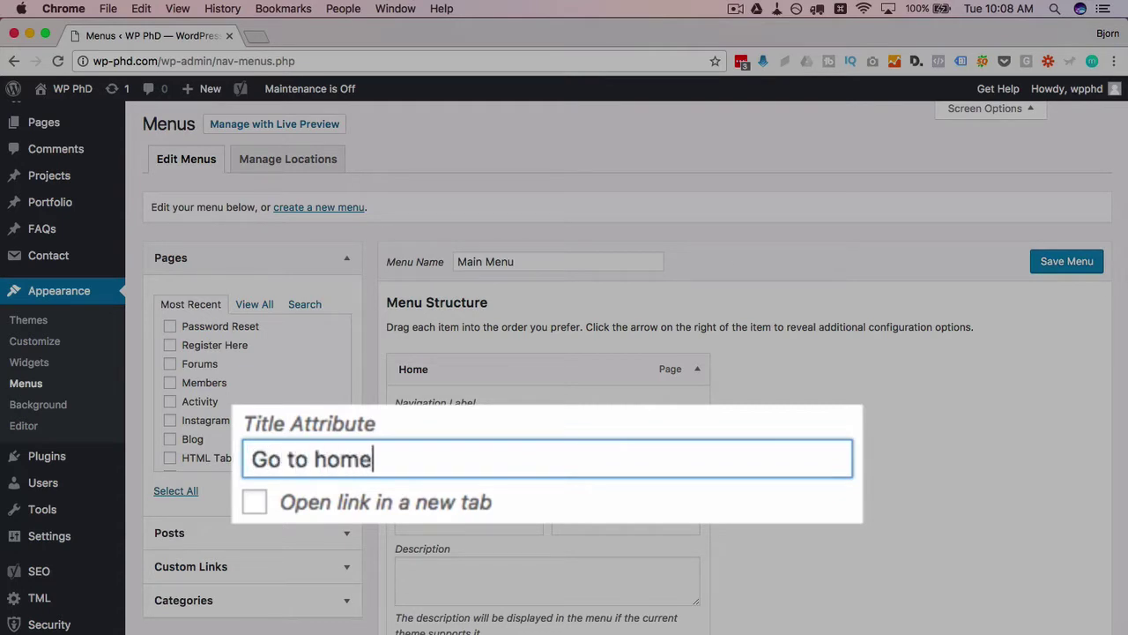
scroll(557, 455, down, 3)
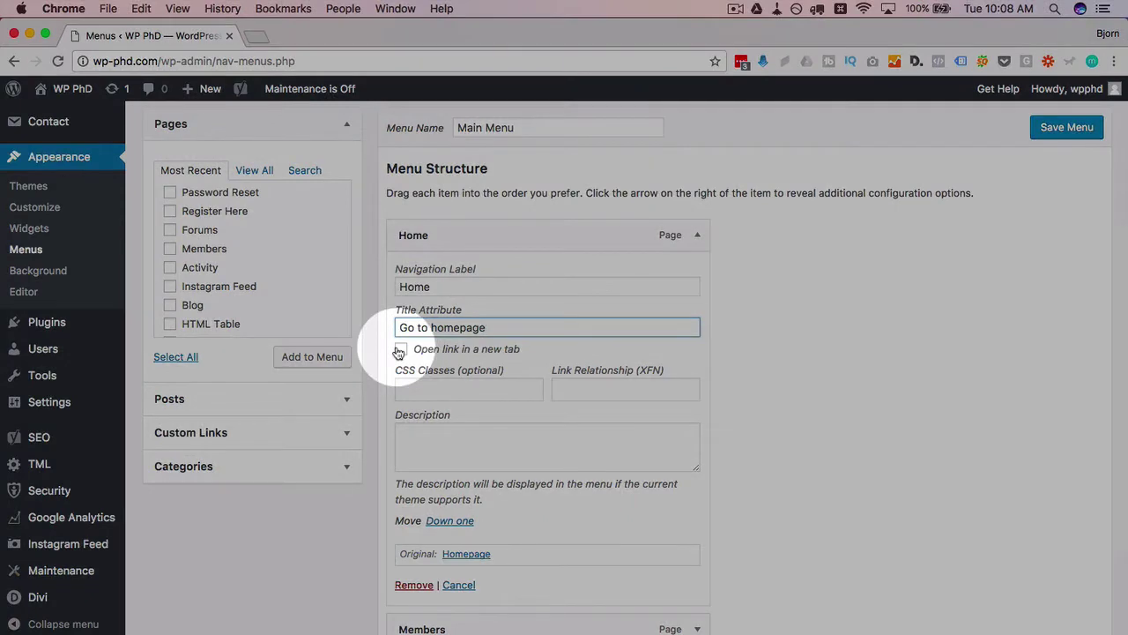
click(531, 391)
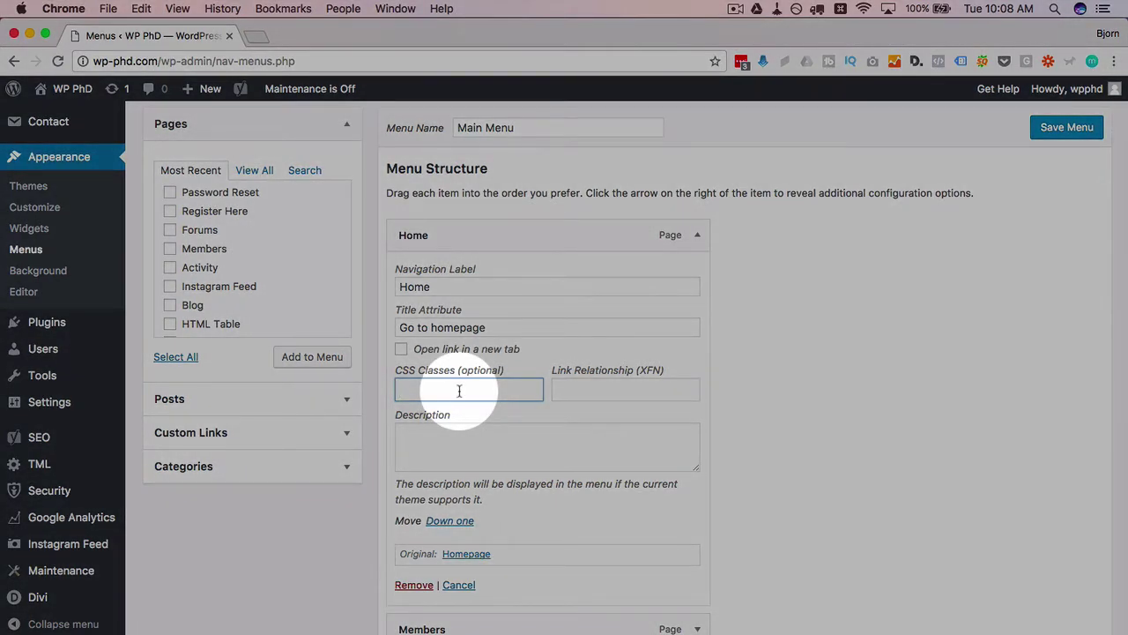
click(604, 398)
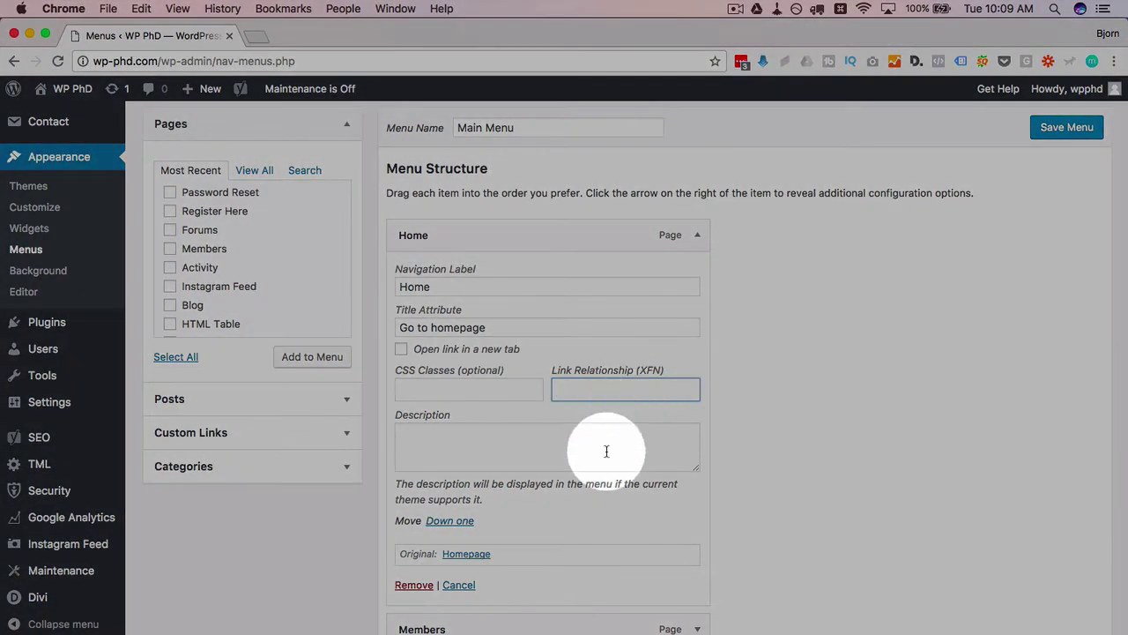
click(605, 448)
scroll(604, 448, down, 2)
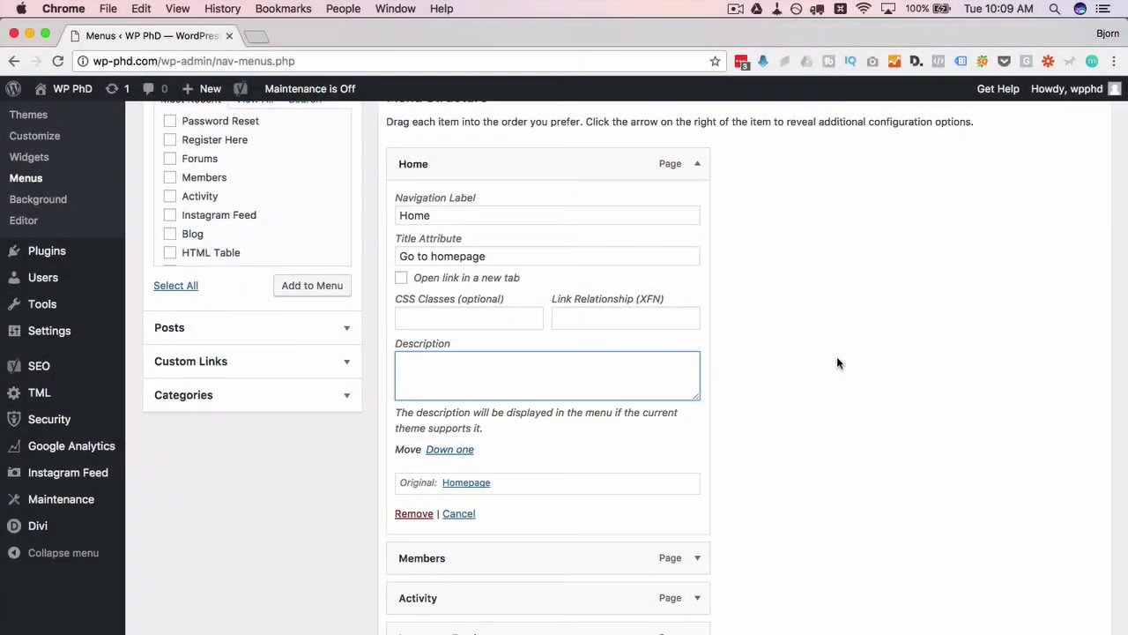
Step: Enter 'Test' as the Home item's Description and save the Main Menu
scroll(837, 356, up, 2)
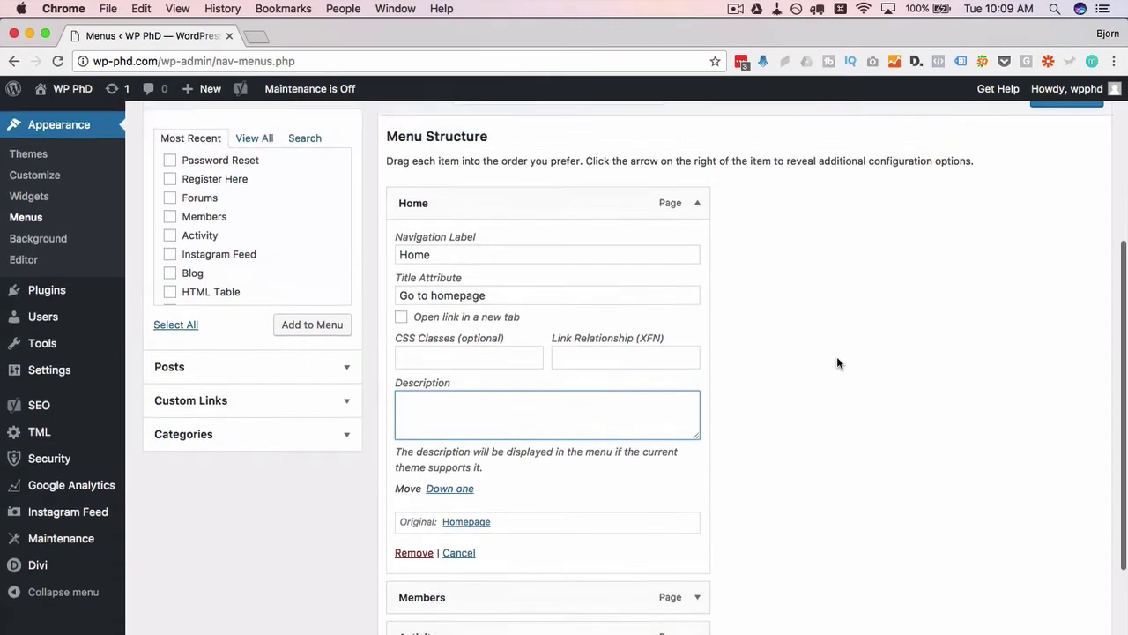
text(Test)
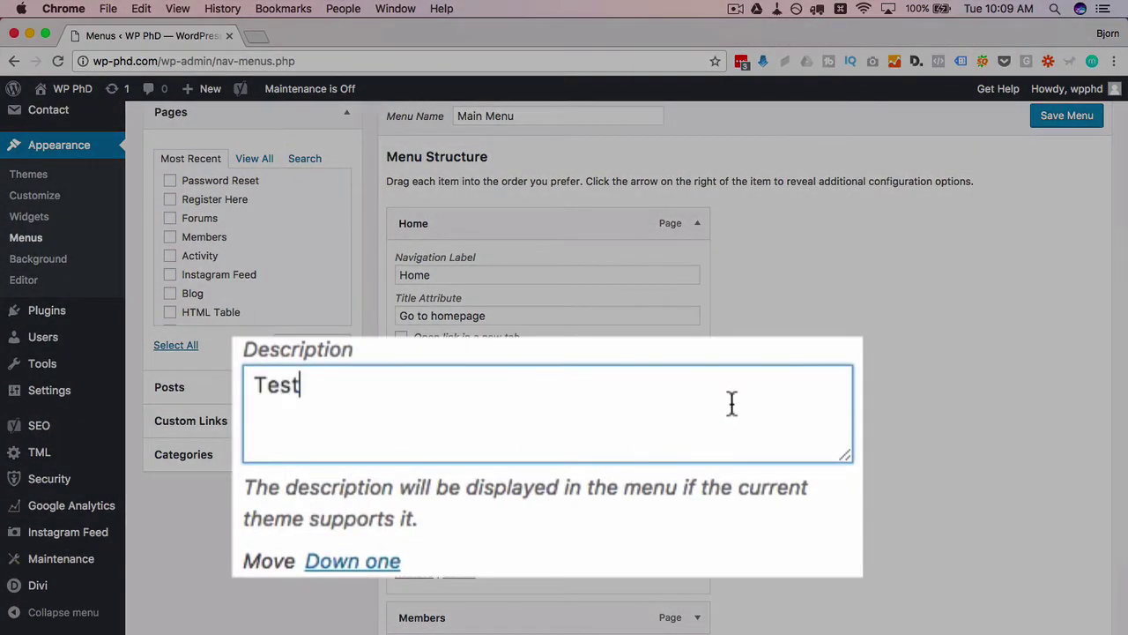
scroll(700, 435, up, 2)
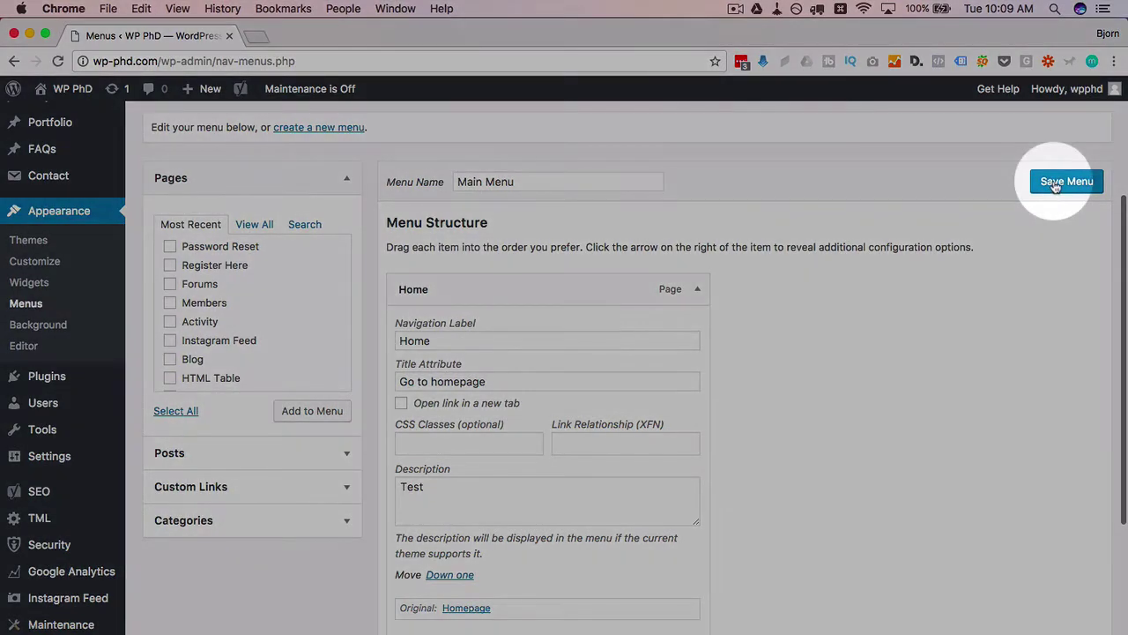
click(1058, 183)
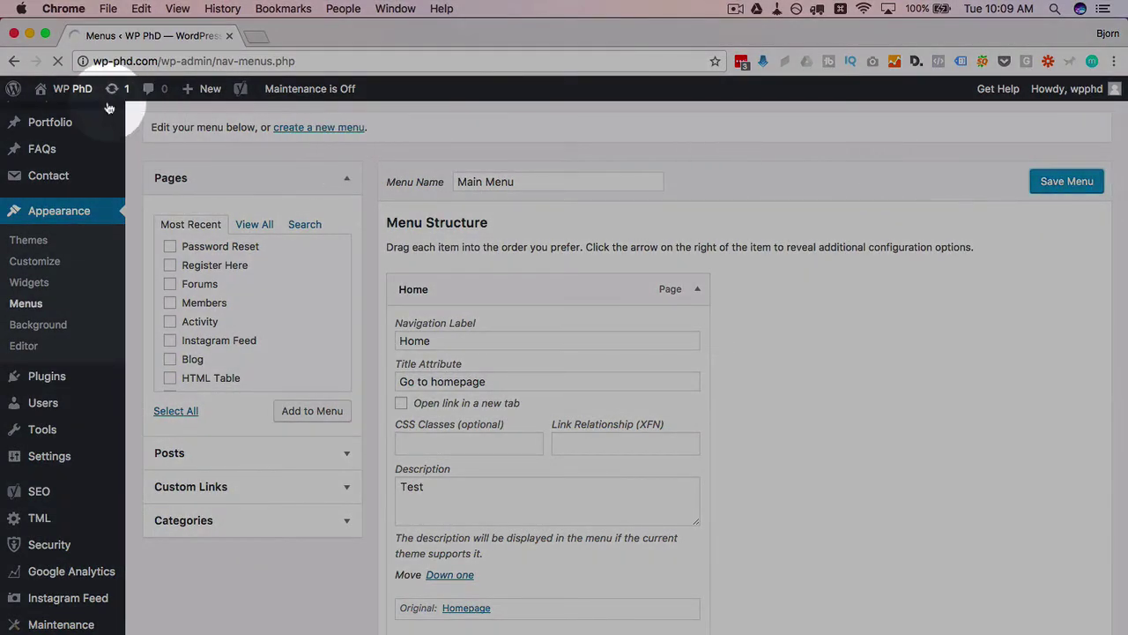
Step: Open the live WP PhD homepage via Visit Site and switch to that new tab
mouse_move(62, 88)
super+click(50, 112)
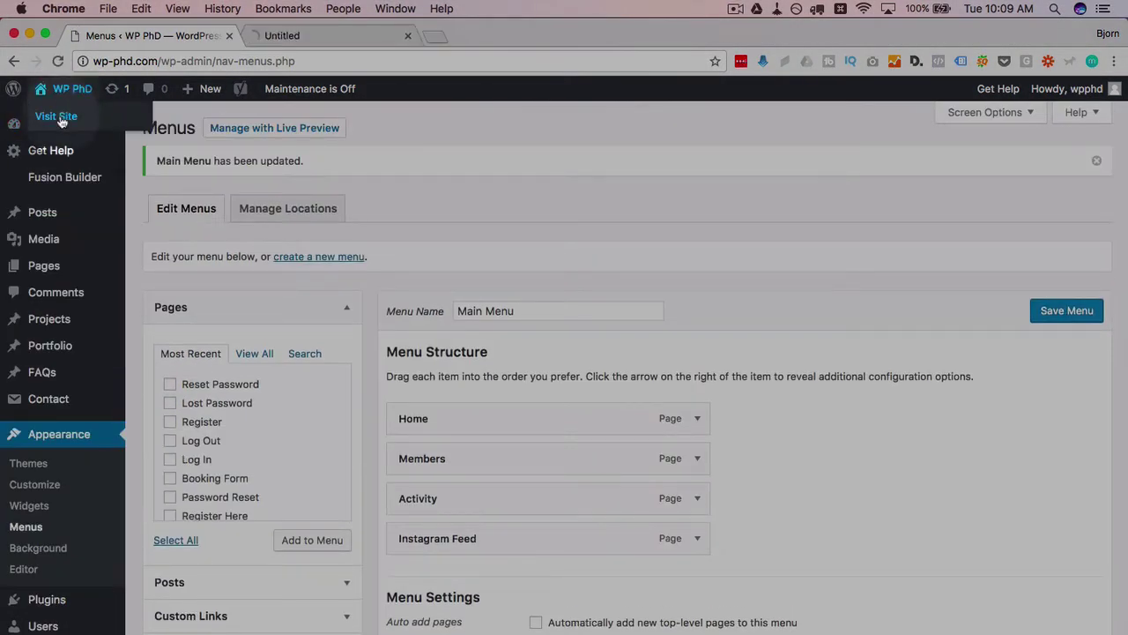
click(295, 38)
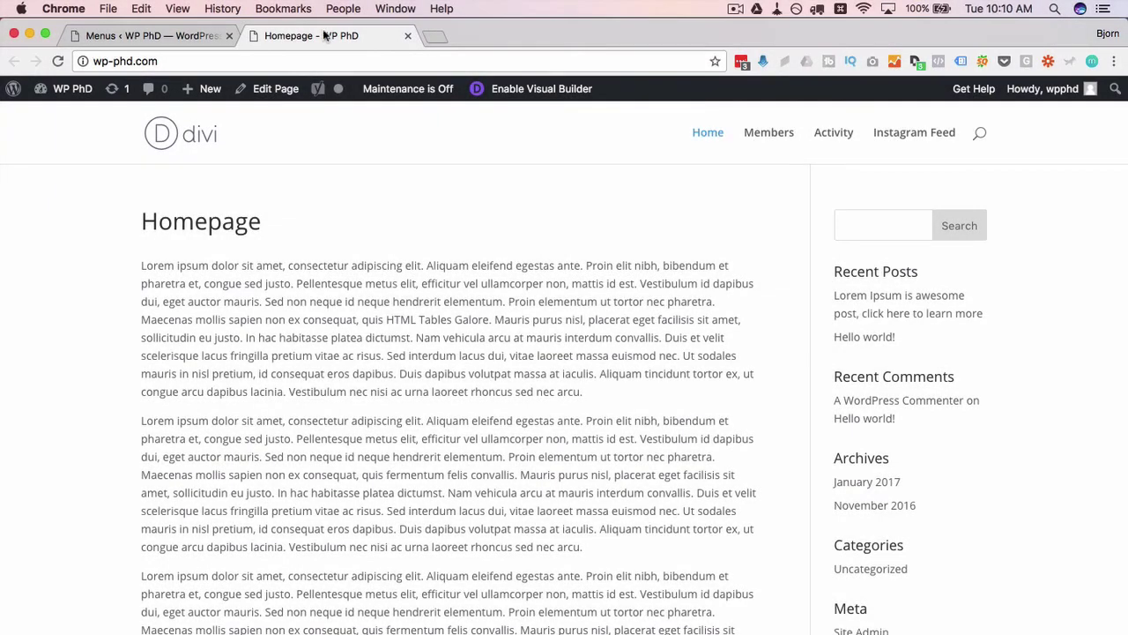
super+click(269, 88)
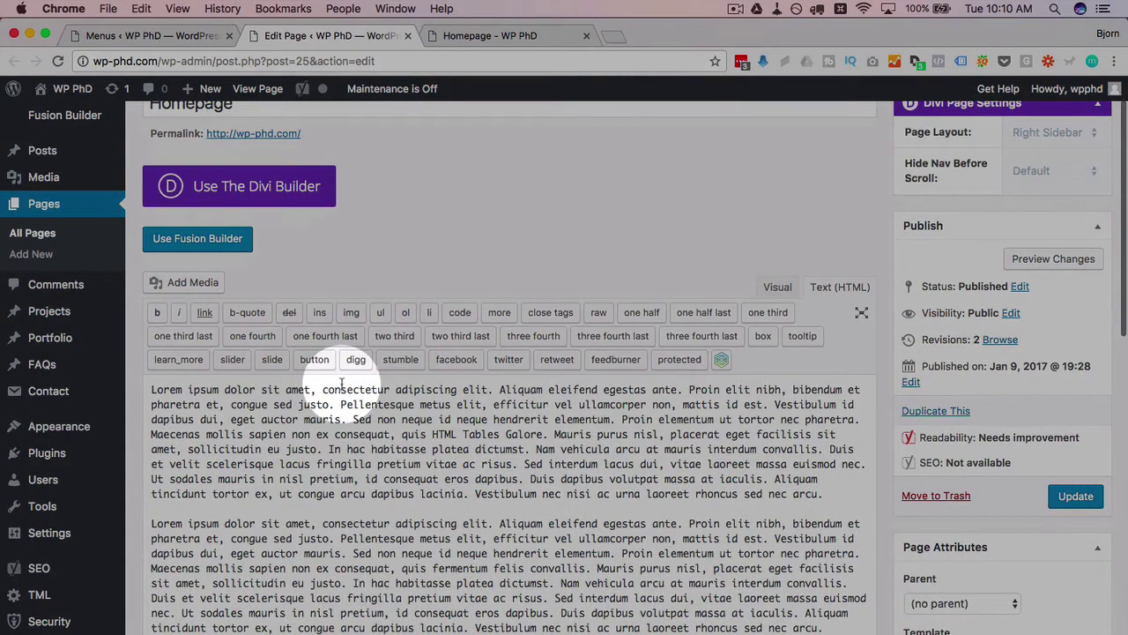
drag(322, 389, 488, 388)
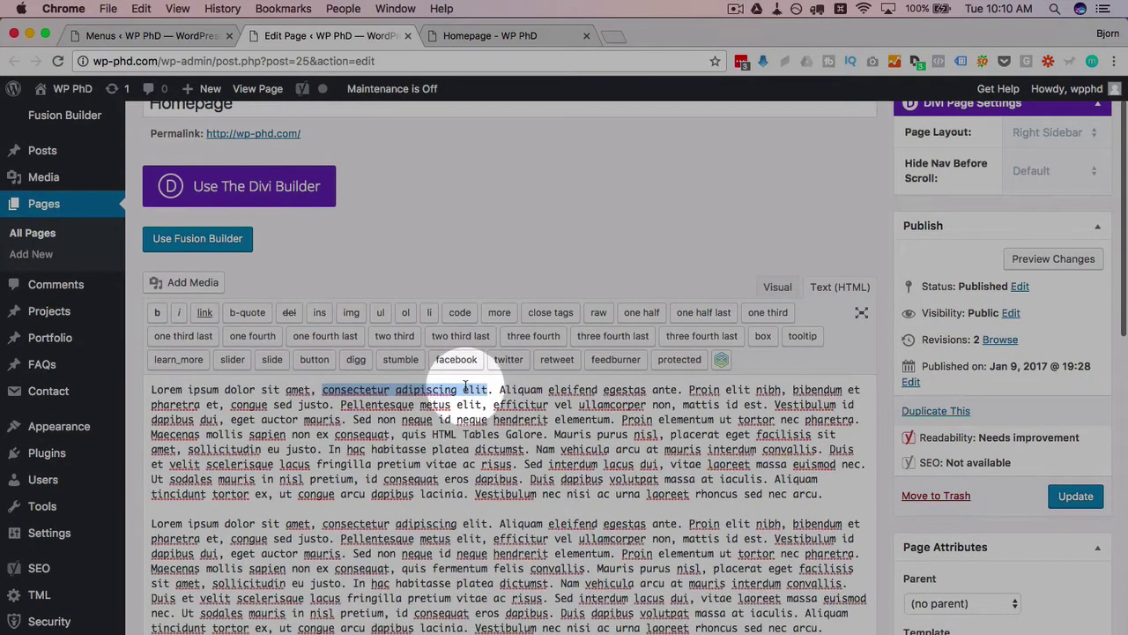
click(205, 314)
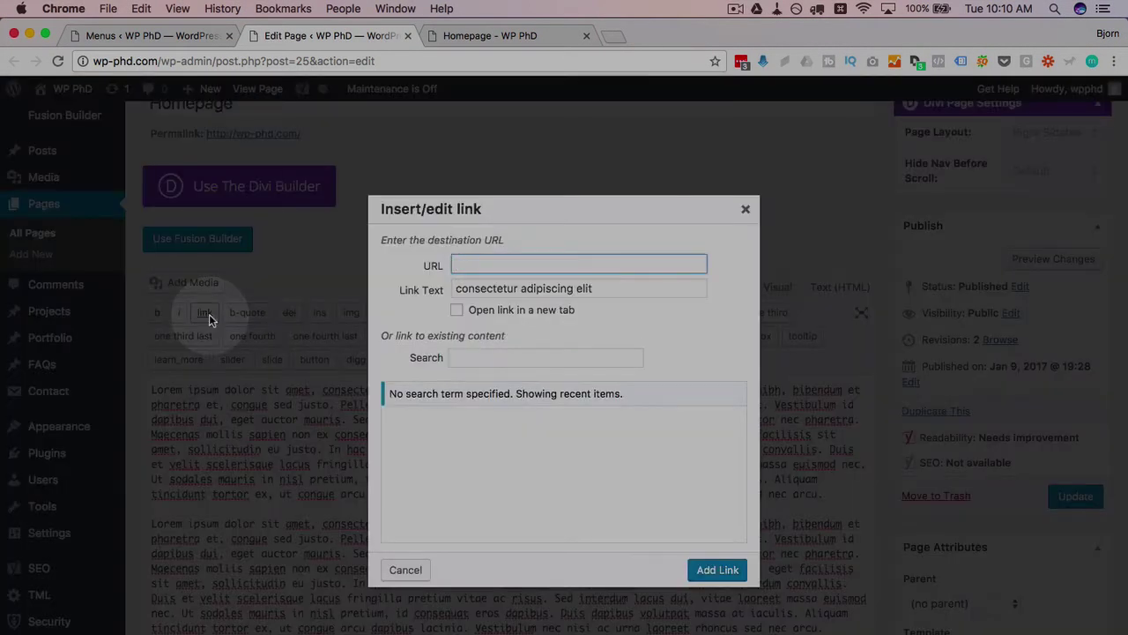
click(506, 264)
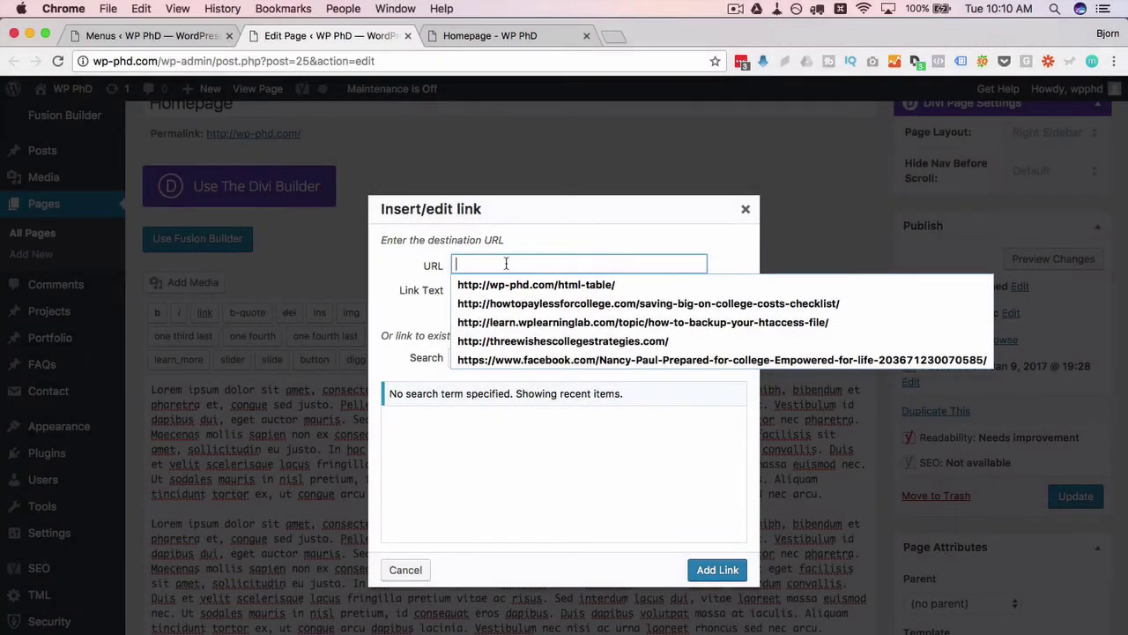
key(Down)
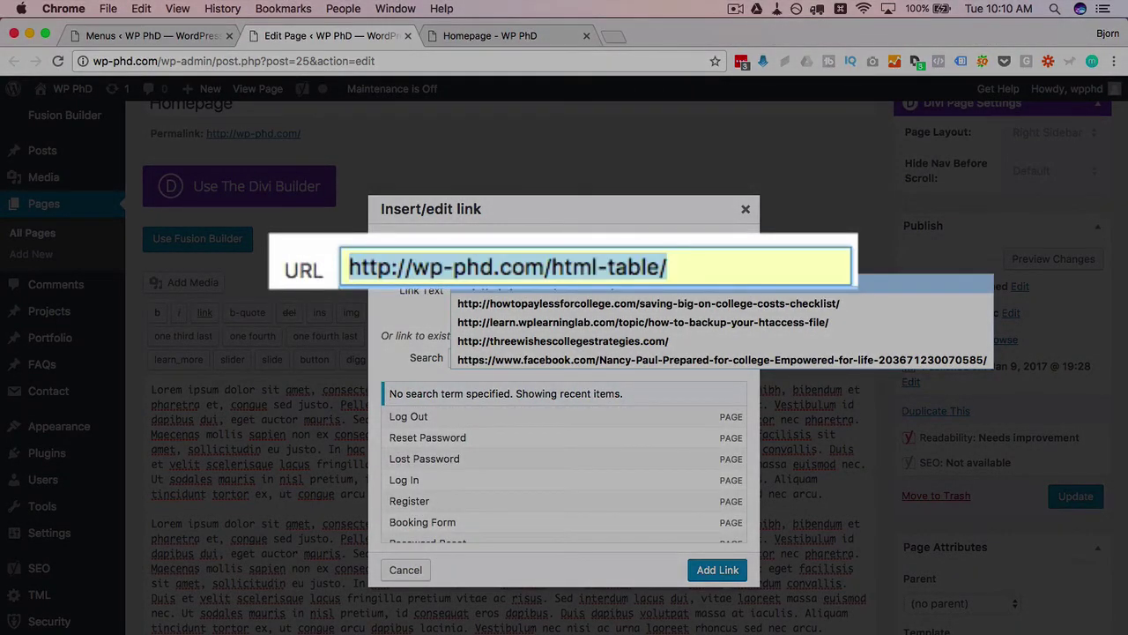
key(Return)
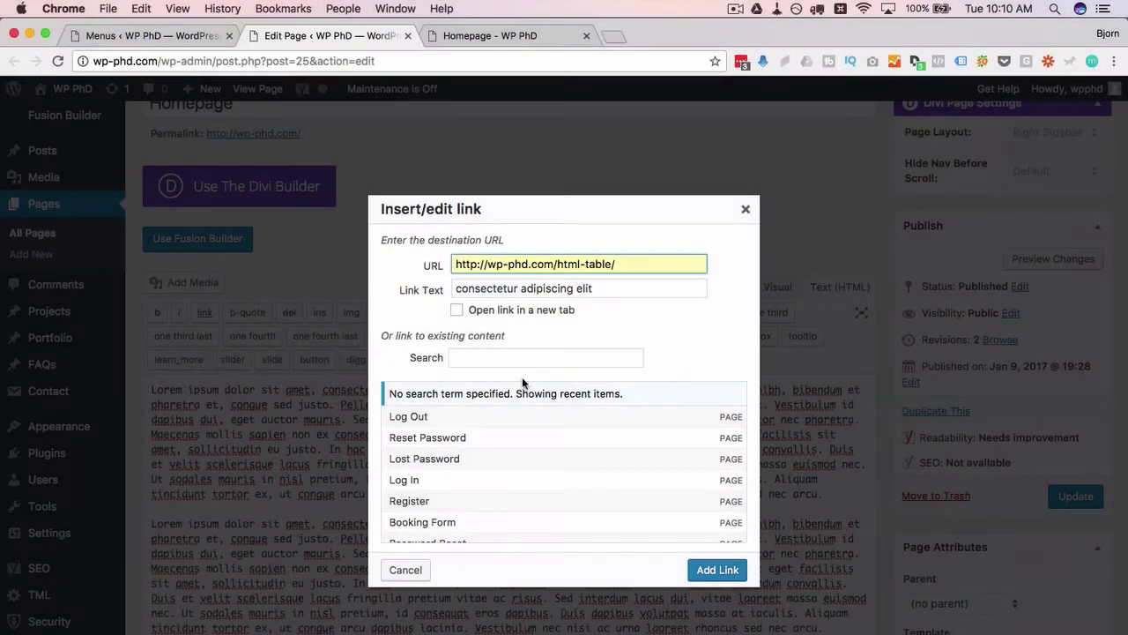
drag(455, 288, 607, 290)
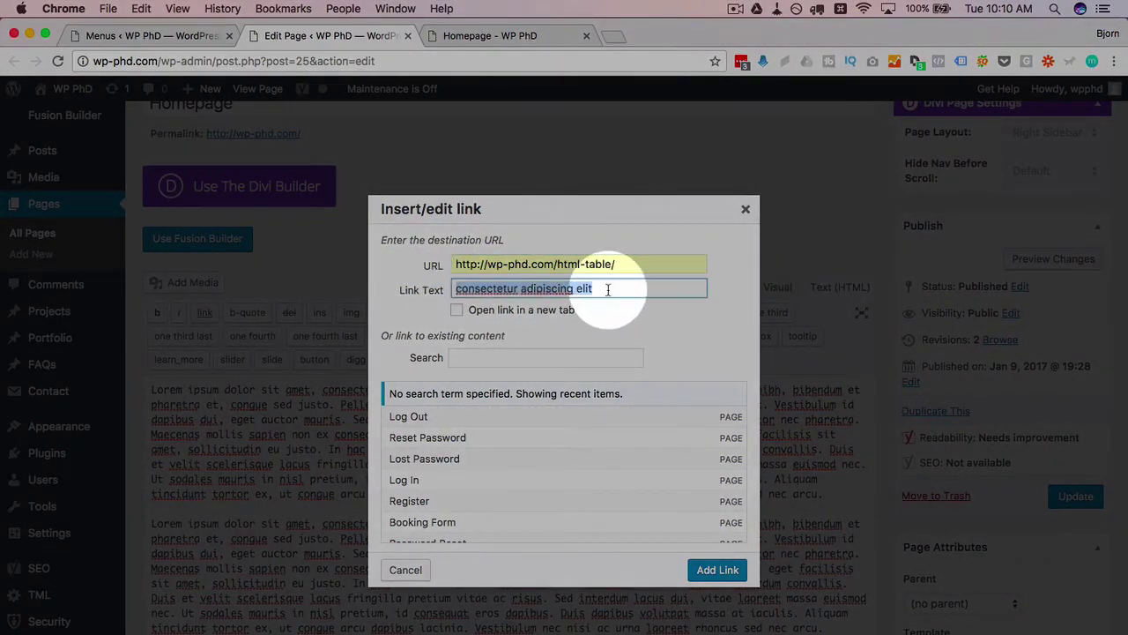
click(717, 570)
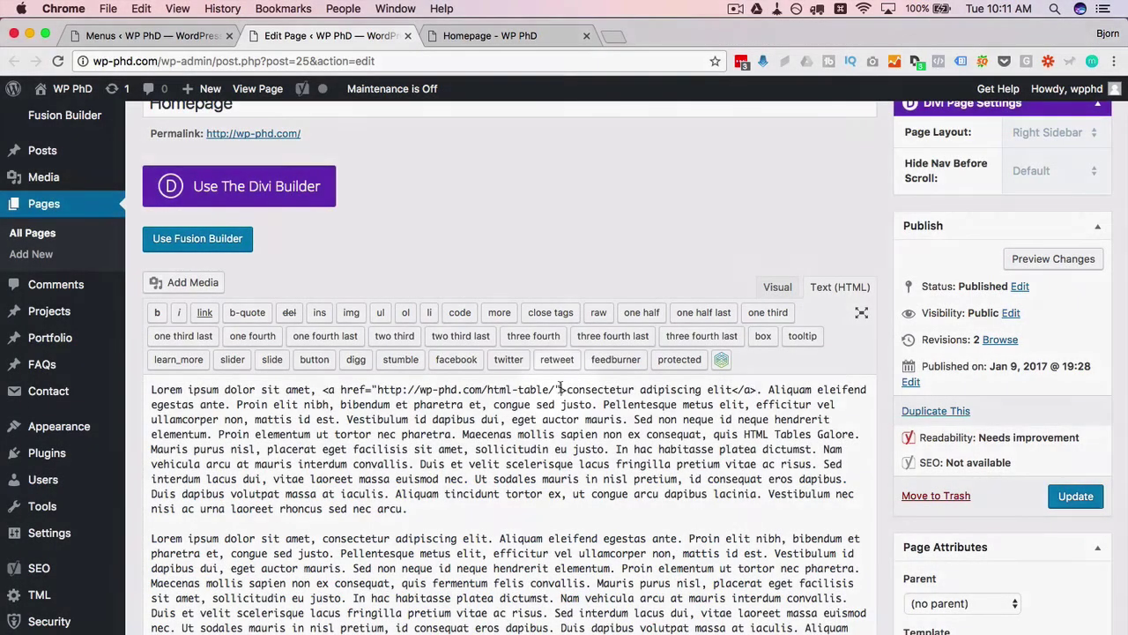
Step: Add title="This is the title" to the link's anchor tag, update the page, and return to the live tab
click(560, 388)
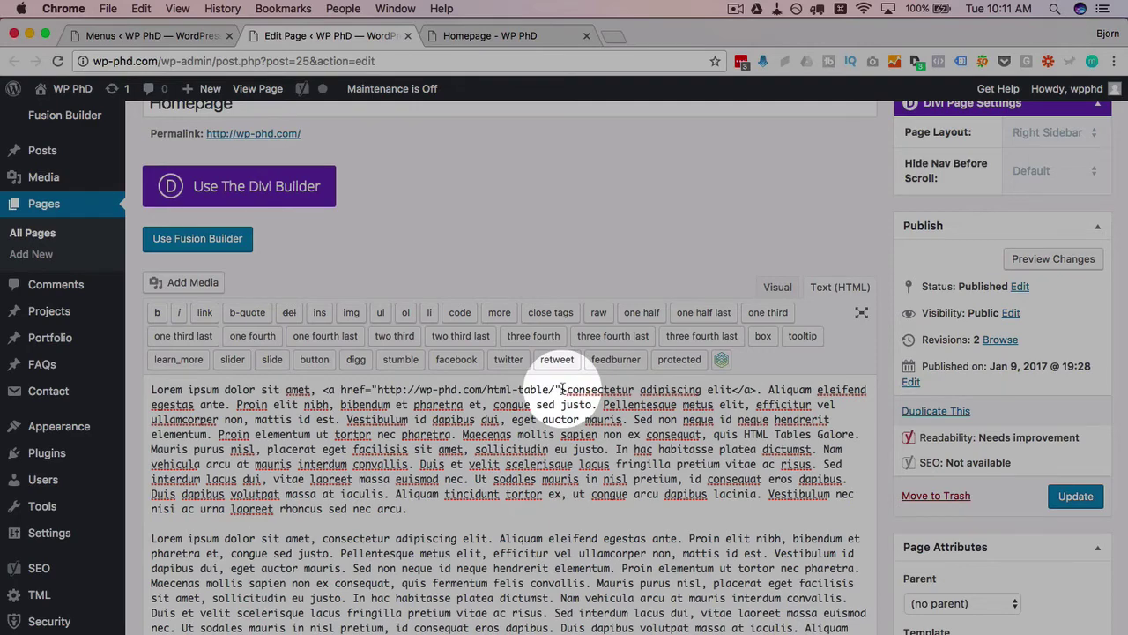
text(title=")
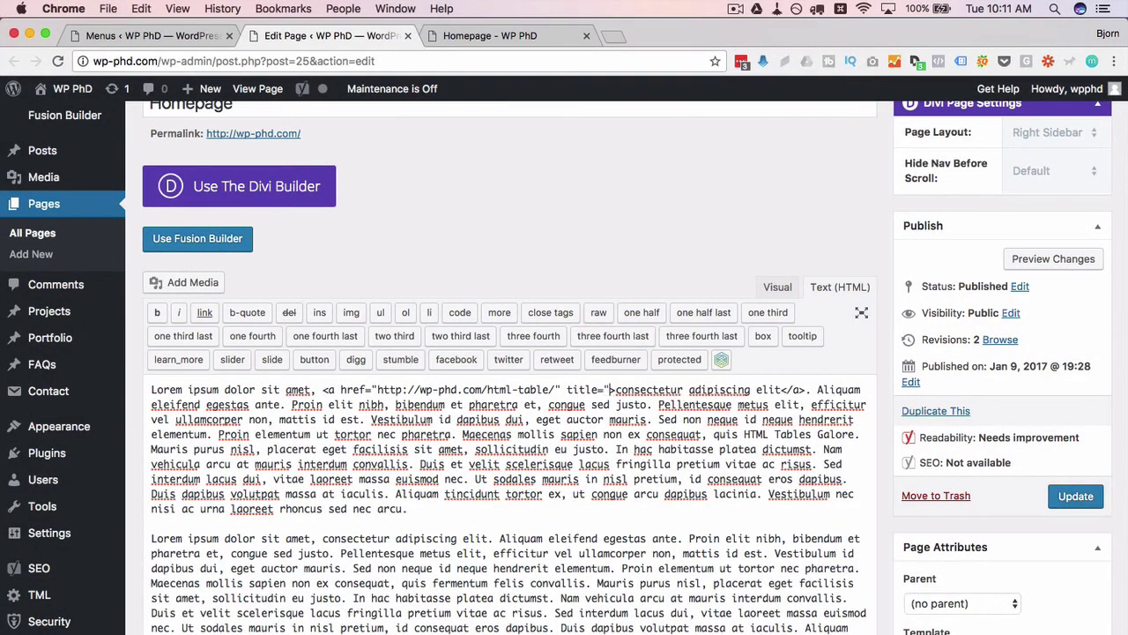
text(")
key(Left)
text(This is the )
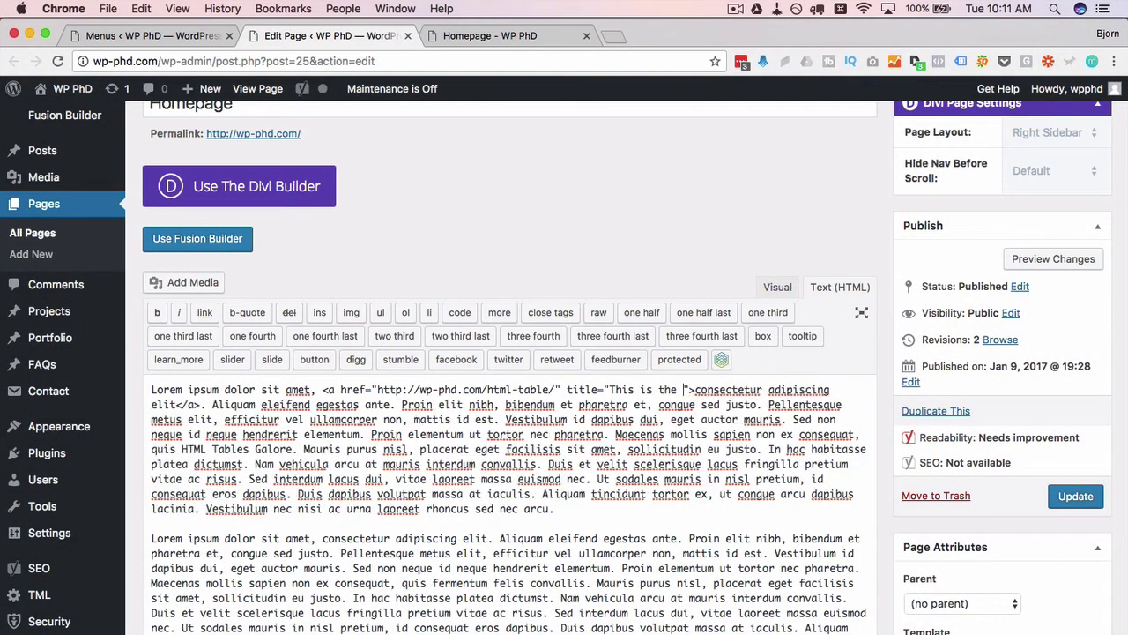
text(title)
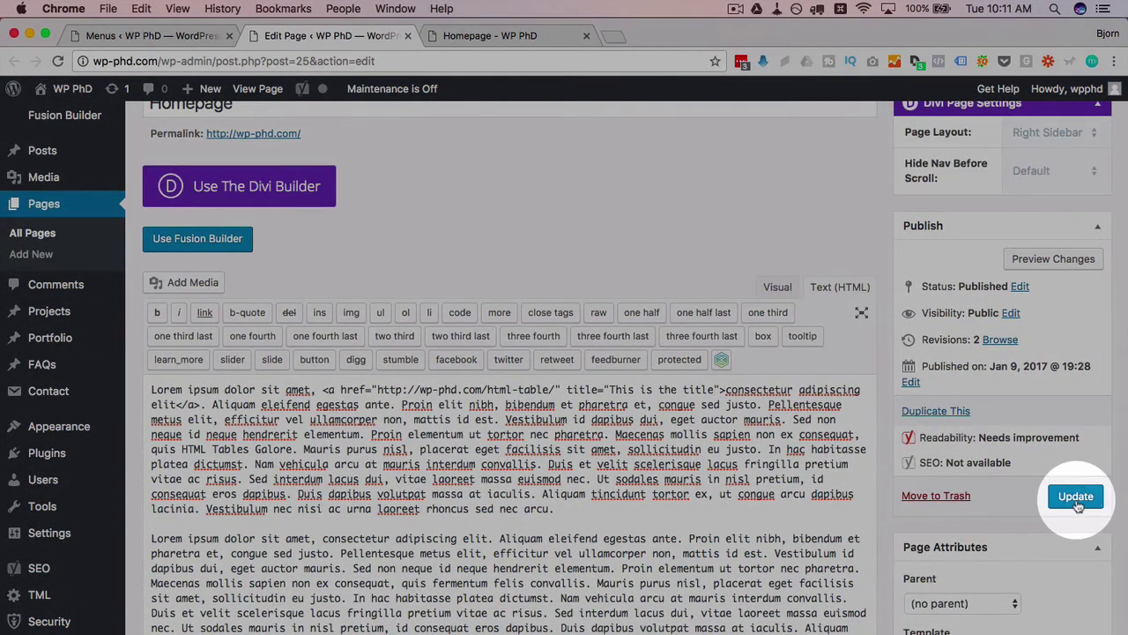
click(1076, 498)
click(489, 35)
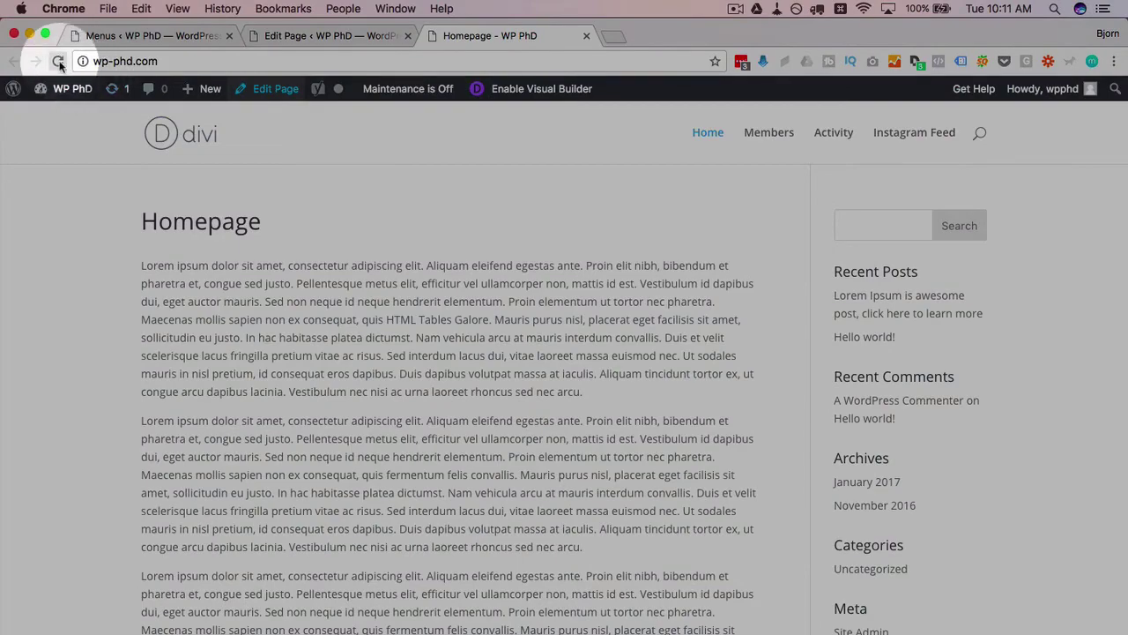
Step: Reload the live homepage and check the new link's 'This is the title' tooltip
click(59, 61)
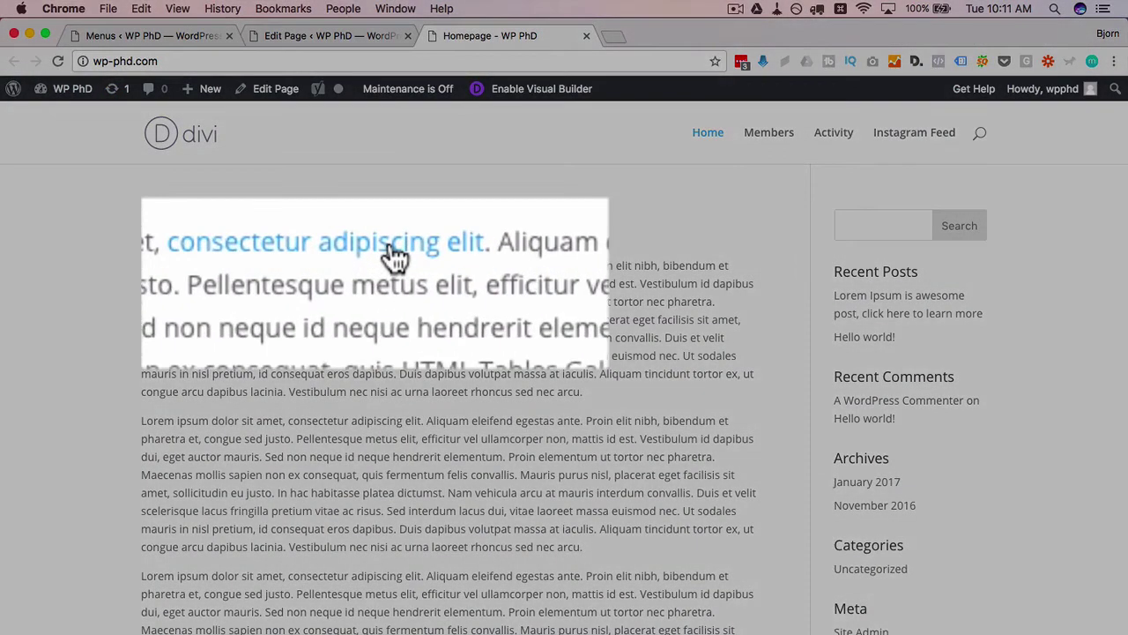
mouse_move(394, 256)
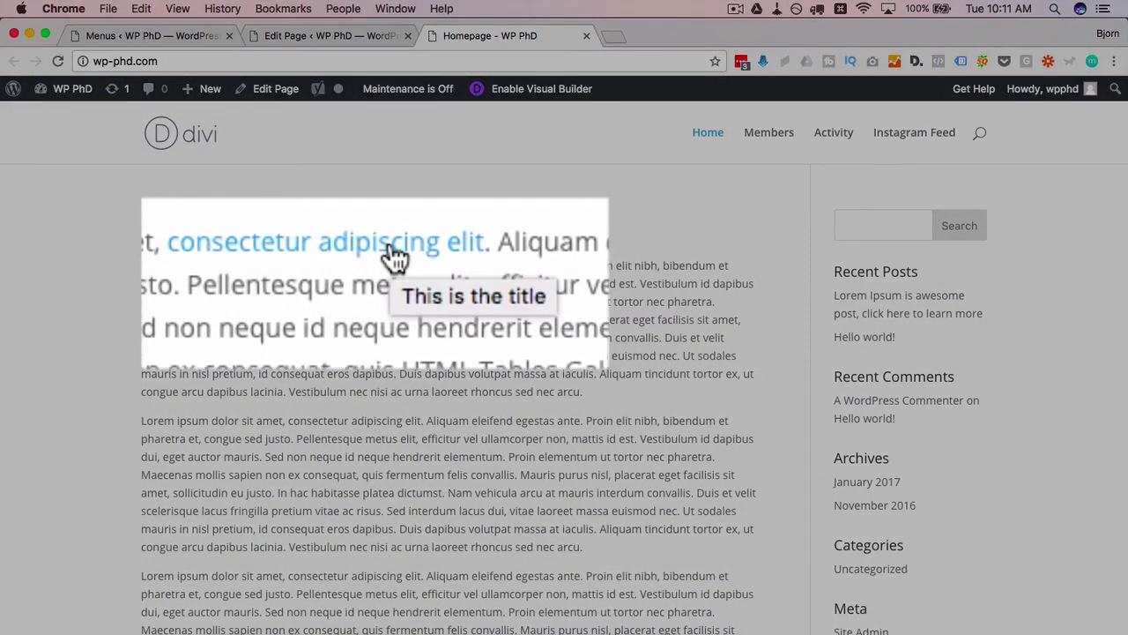